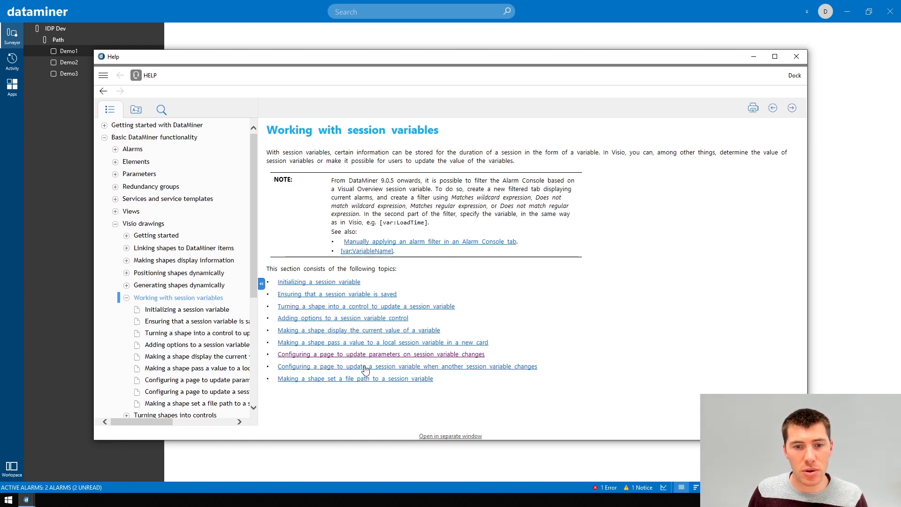
# Read the help topic on configuring a page to update parameters on session variable changes, then close the help window
pyautogui.click(362, 353)
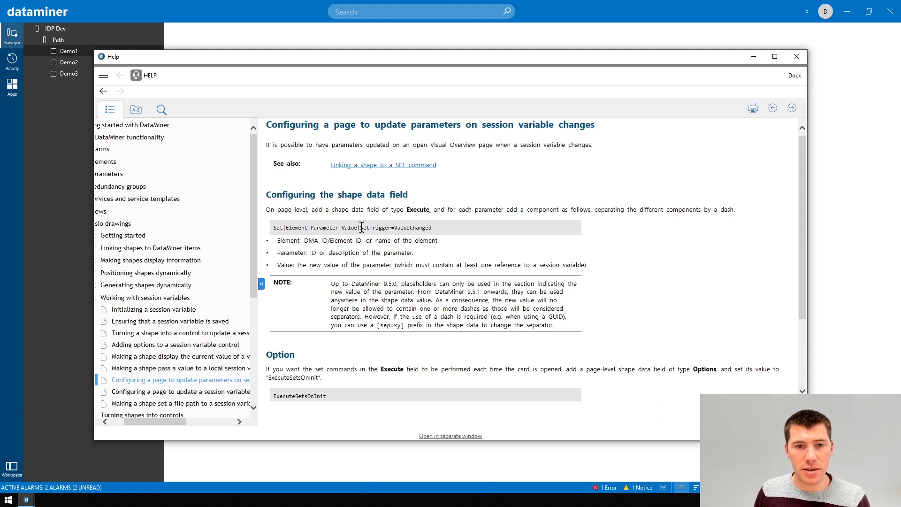
pyautogui.moveTo(361, 228); pyautogui.dragTo(415, 228)
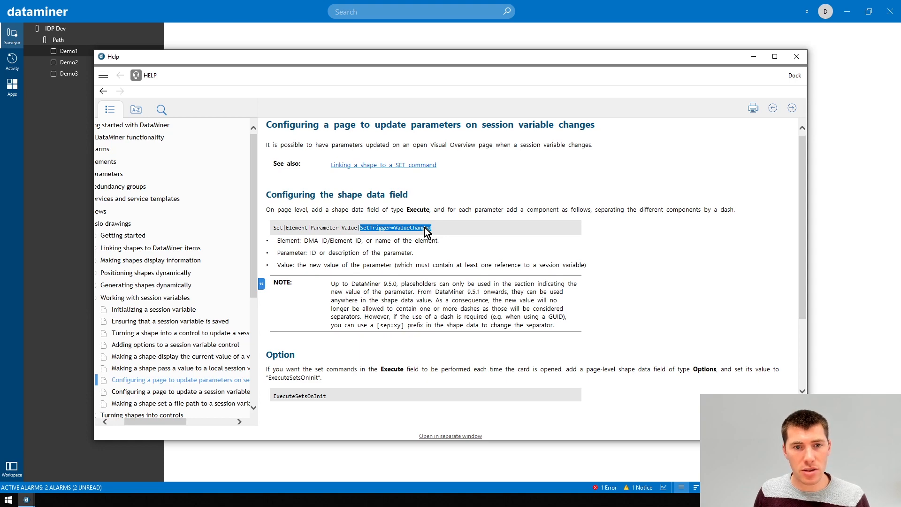
pyautogui.click(450, 225)
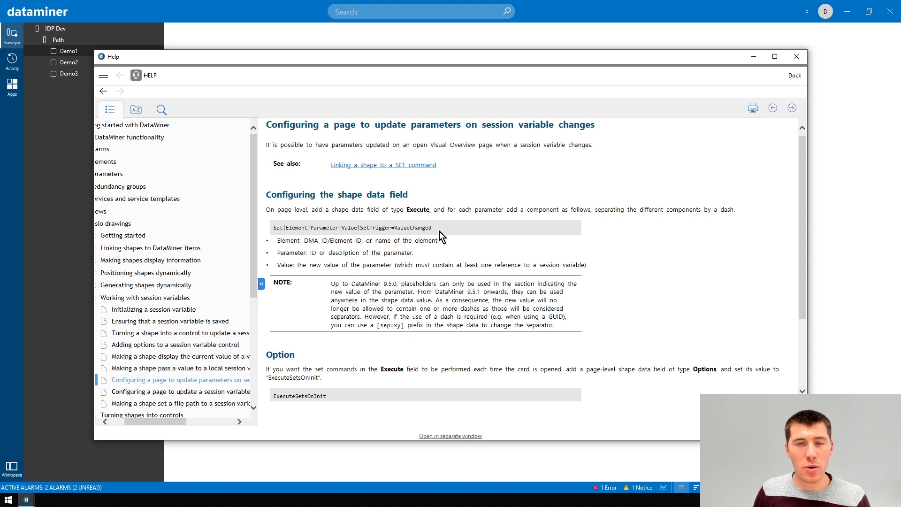
pyautogui.scroll(-3, 439, 232)
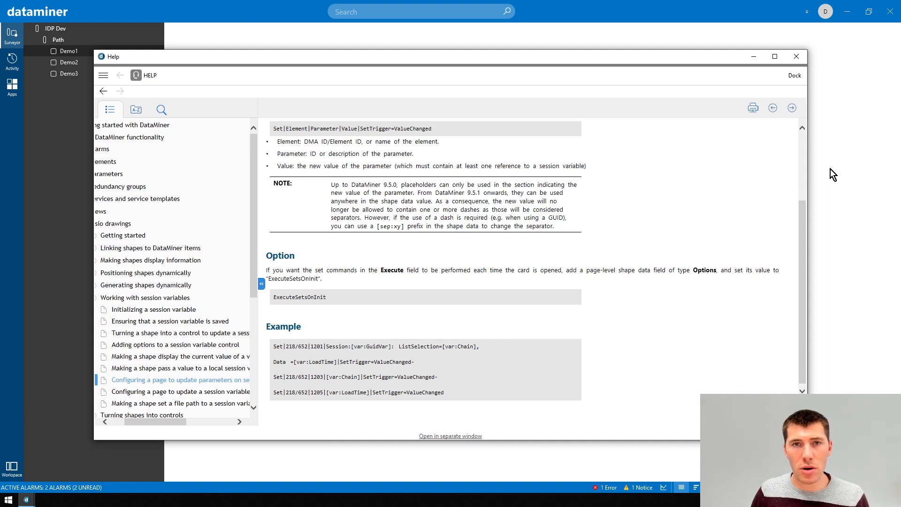
pyautogui.hotkey('alt', 'F4')
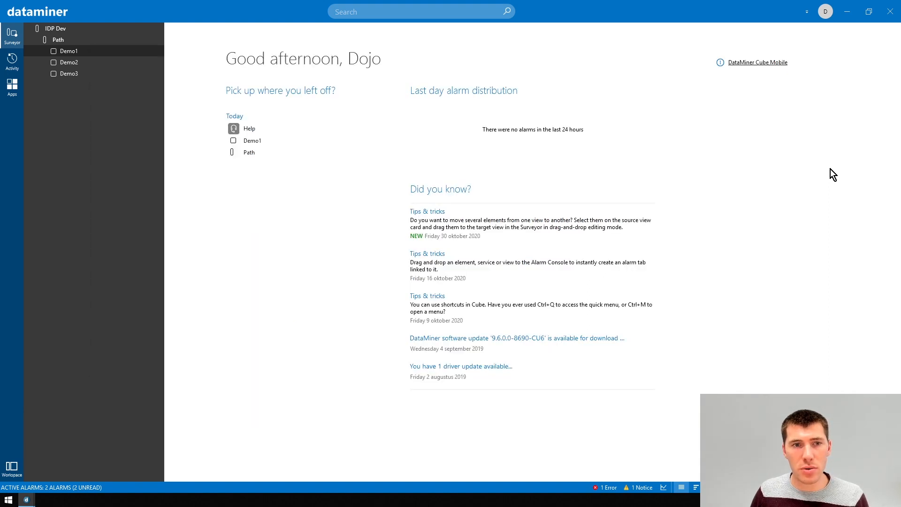
# Open the Demo1 card's visual page, close it and reopen it to check the Visio card access count
pyautogui.rightClick(66, 53)
pyautogui.click(86, 71)
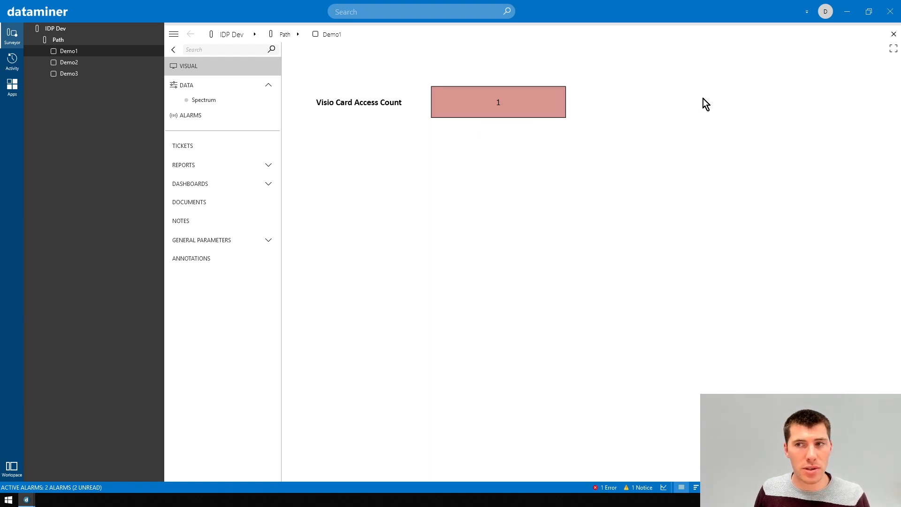
pyautogui.click(893, 40)
pyautogui.click(891, 35)
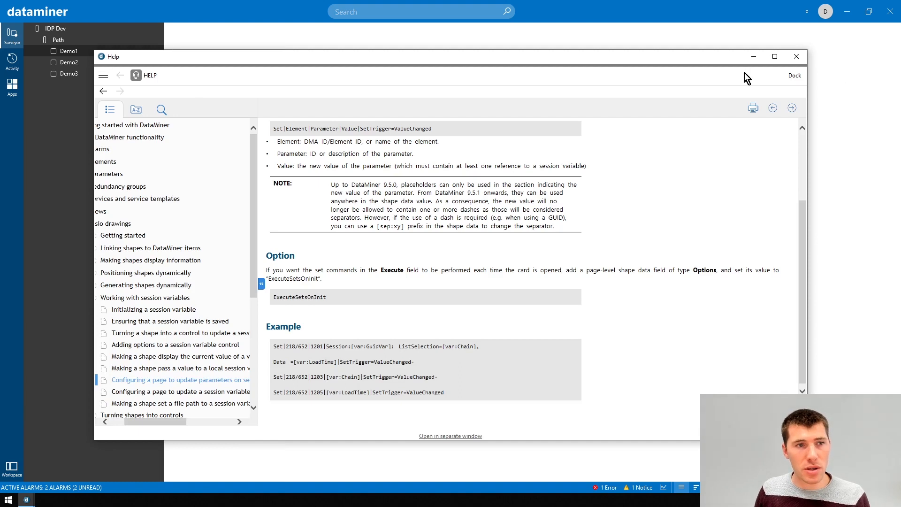
pyautogui.click(832, 114)
pyautogui.click(77, 52)
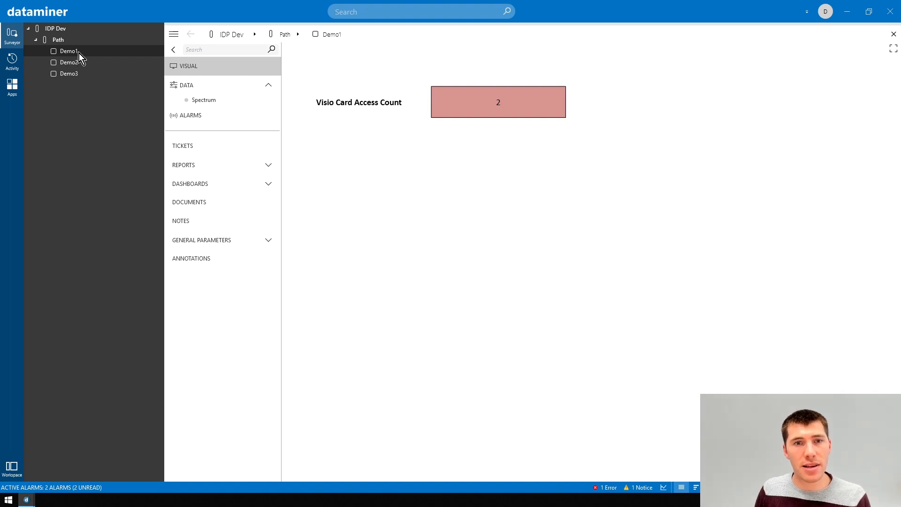
# Open the Demo1 card's Visio file for editing and switch to it
pyautogui.rightClick(449, 148)
pyautogui.click(486, 190)
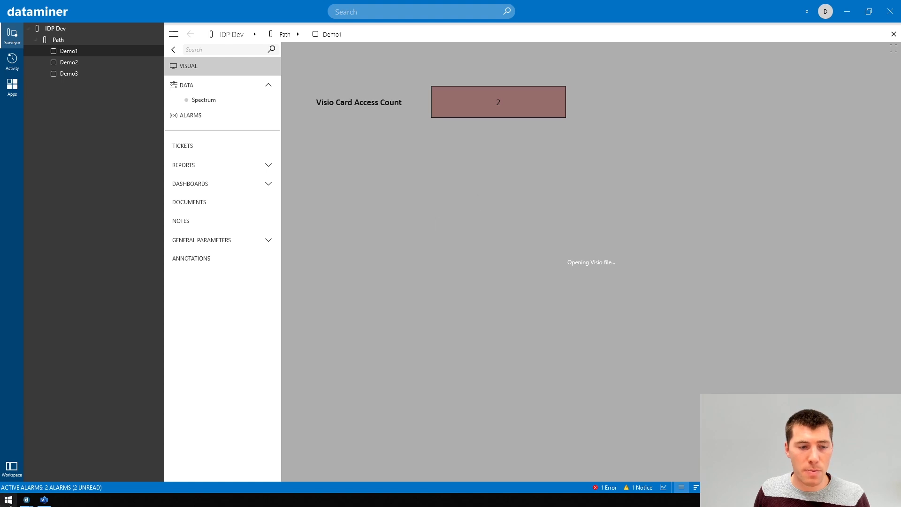
pyautogui.moveTo(44, 500)
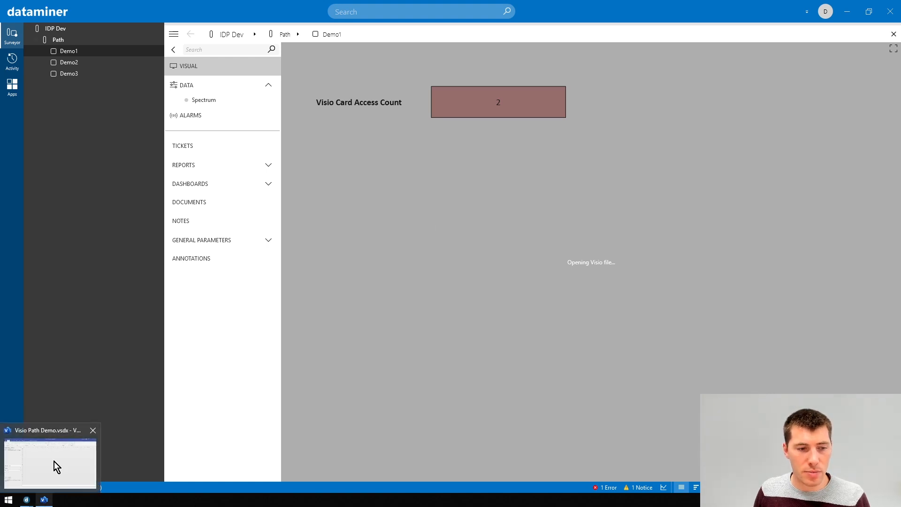
pyautogui.click(55, 461)
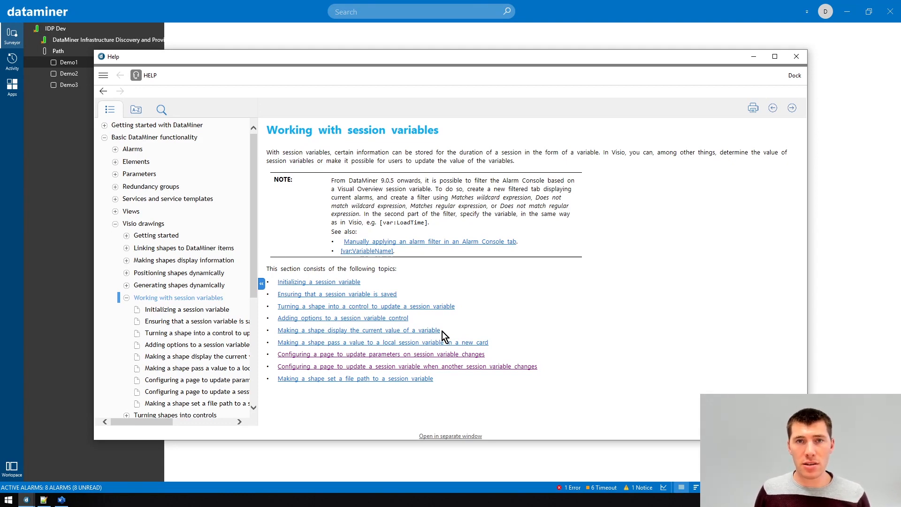
# Read the help topic on updating a session variable when another session variable changes, then close the help
pyautogui.click(411, 367)
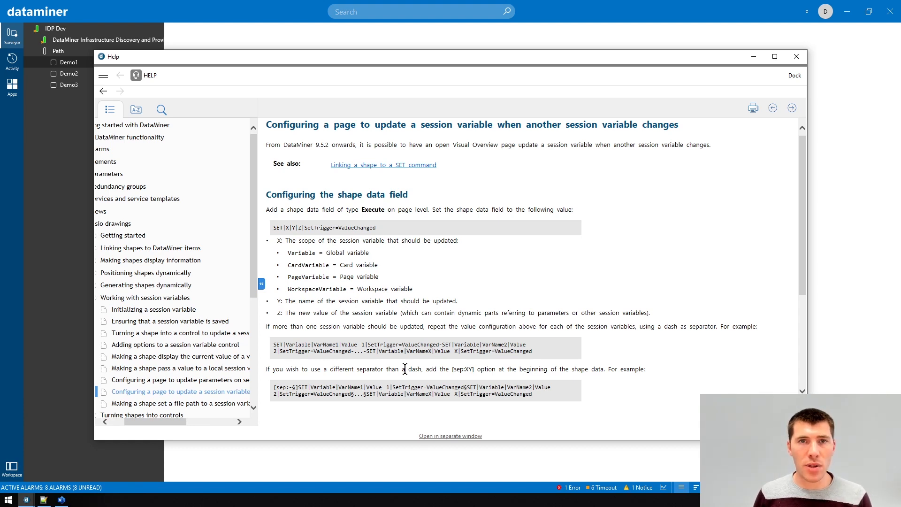
pyautogui.scroll(-3, 404, 369)
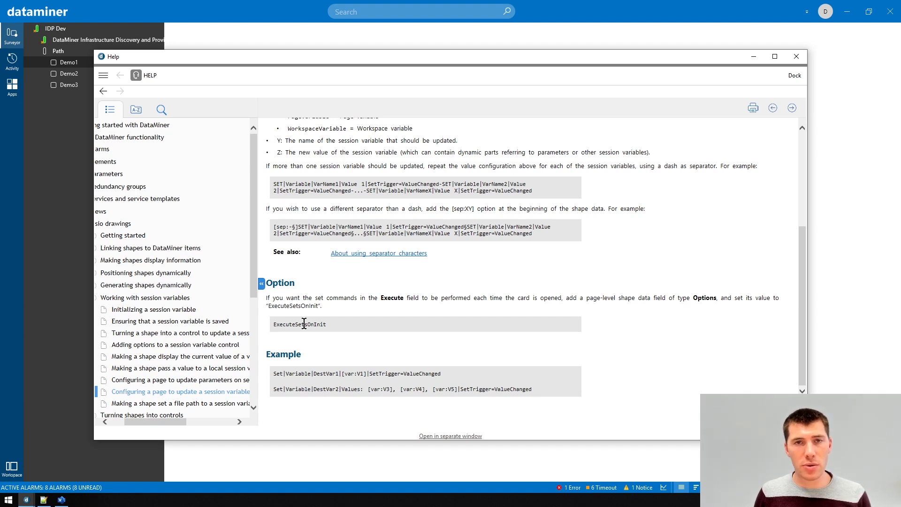
pyautogui.press('Escape')
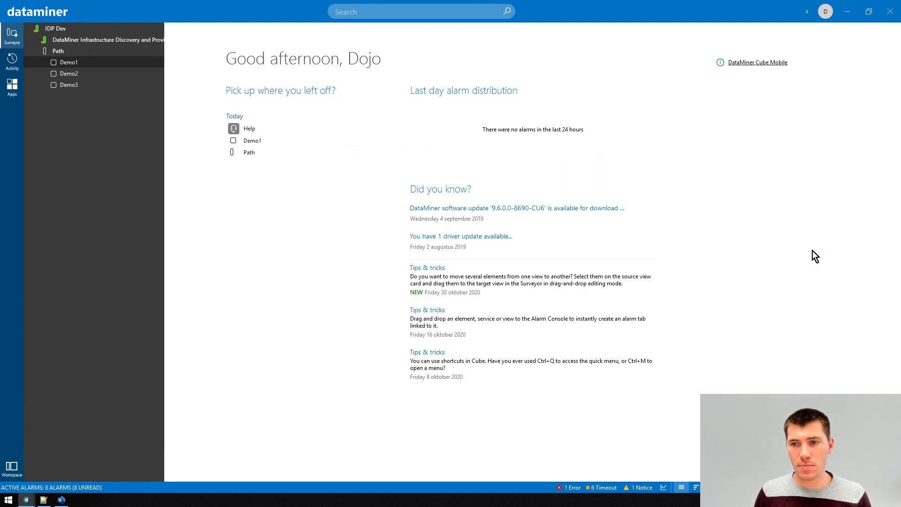
# Open the Demo1 card and inspect the rack selection dropdown options
pyautogui.click(260, 140)
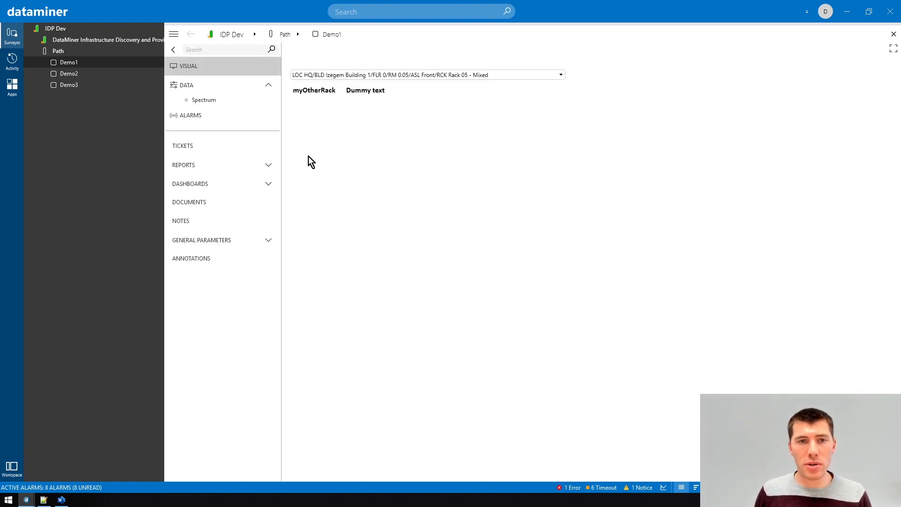
pyautogui.click(375, 78)
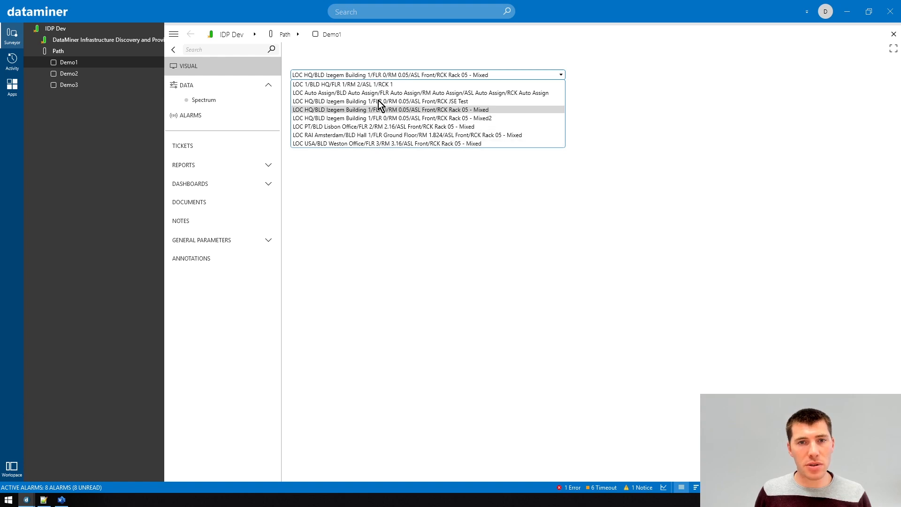
pyautogui.click(434, 243)
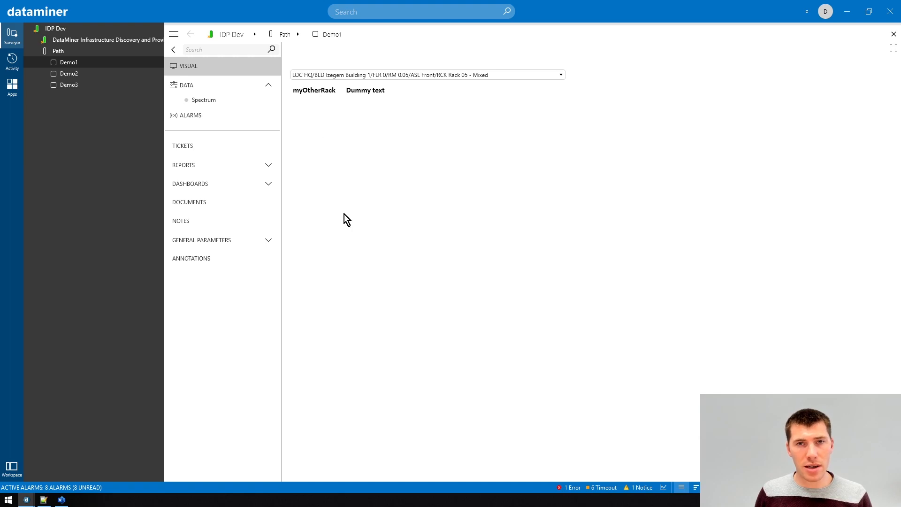
# Inspect the shape data of the rack combo box shape and of the page in the Visio drawing
pyautogui.click(61, 499)
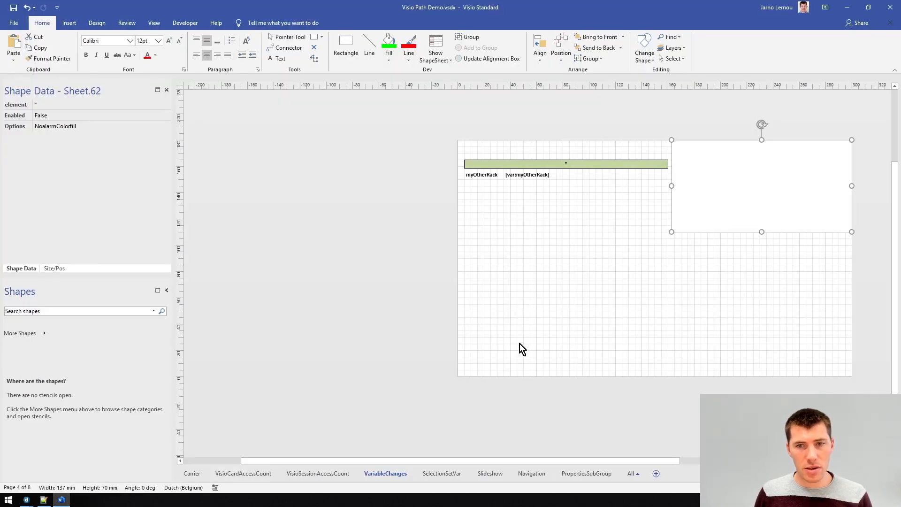
pyautogui.click(518, 254)
pyautogui.keyDown('ctrl'); pyautogui.scroll(3, 617, 209); pyautogui.keyUp('ctrl')
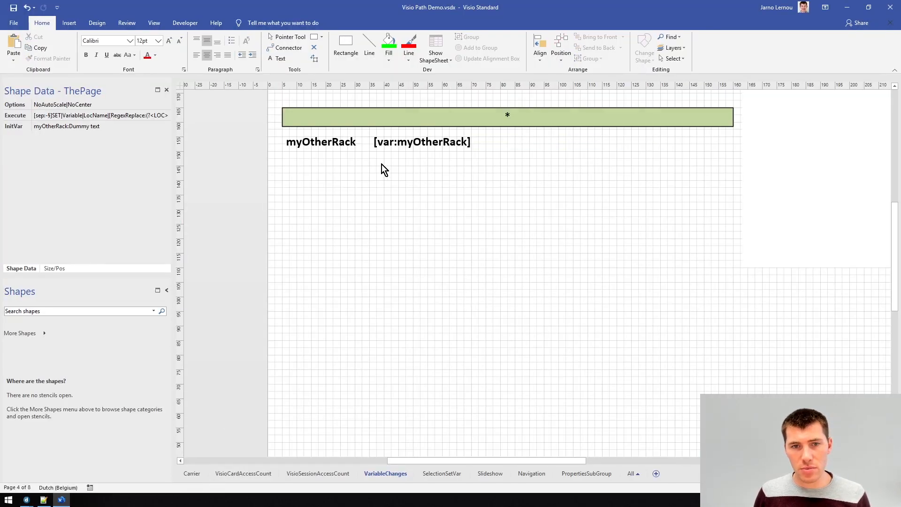
pyautogui.click(350, 119)
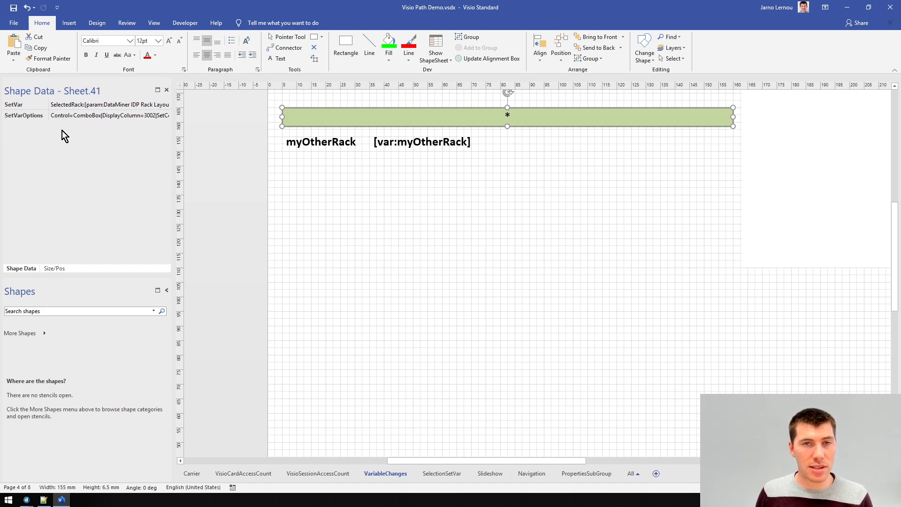
pyautogui.click(277, 231)
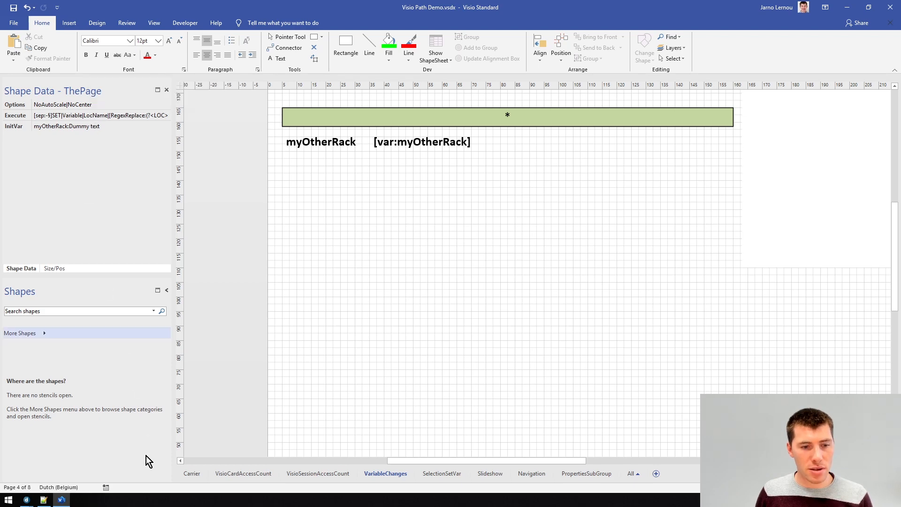
pyautogui.click(44, 500)
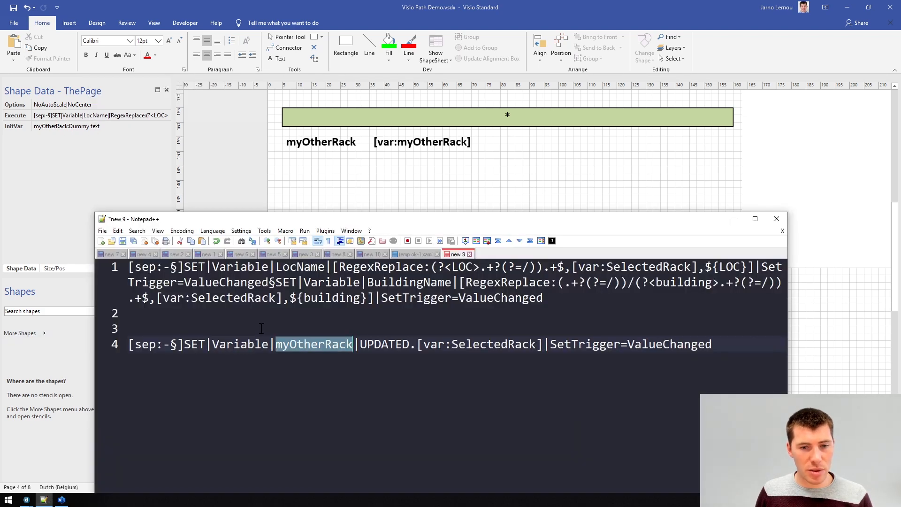
# Copy the command line [sep:-§]SET|Variable|myOtherRack|UPDATED.[var:SelectedRack]|SetTrigger=ValueChanged from the text editor
pyautogui.moveTo(718, 344); pyautogui.dragTo(120, 346)
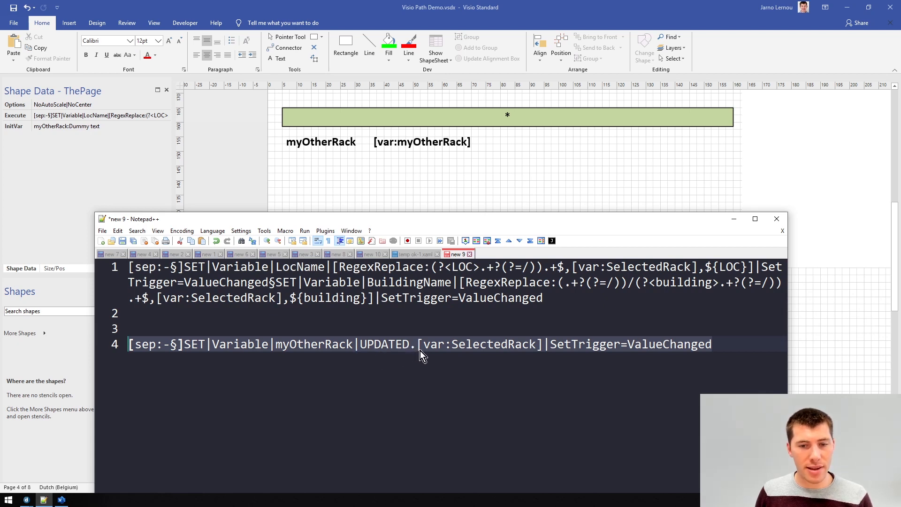
pyautogui.rightClick(460, 349)
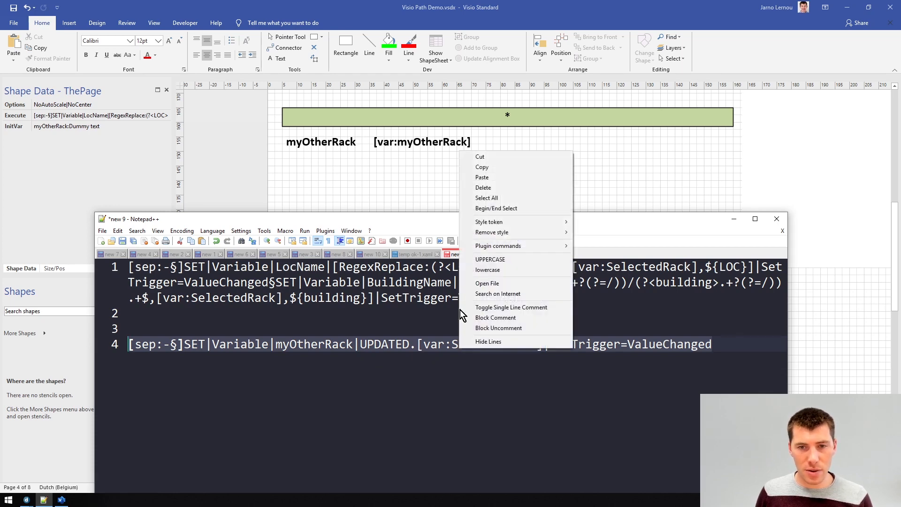
pyautogui.click(482, 167)
# Replace the page's Execute shape data value with the copied command and save the drawing
pyautogui.click(91, 115)
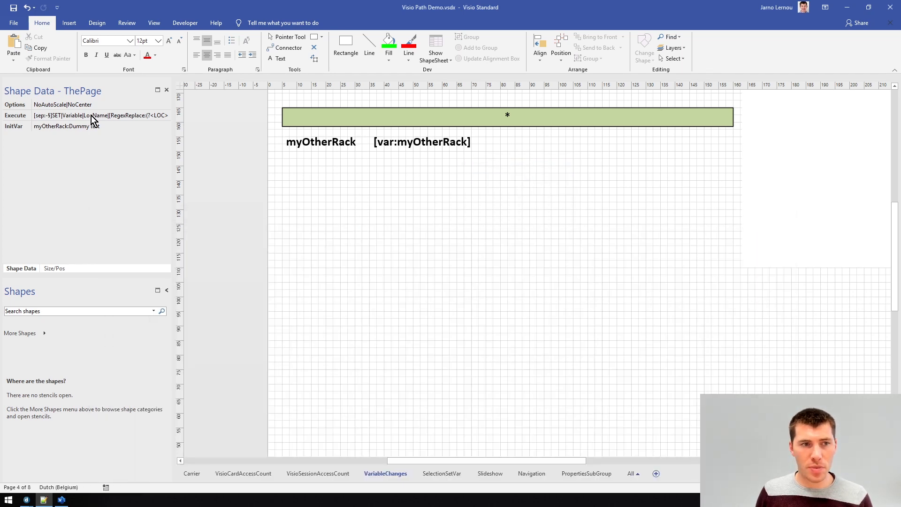
pyautogui.click(91, 116)
pyautogui.press('Delete')
pyautogui.hotkey('ctrl', 'v')
pyautogui.press('Return')
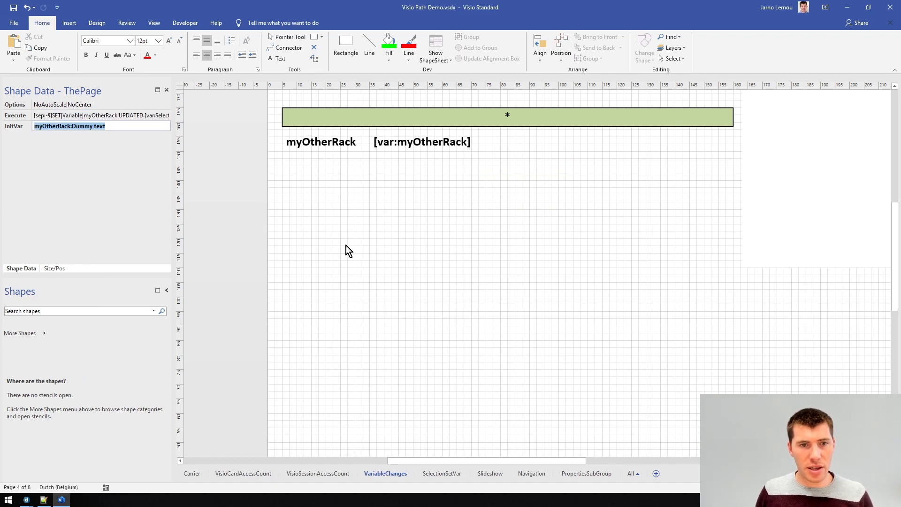
pyautogui.hotkey('ctrl', 's')
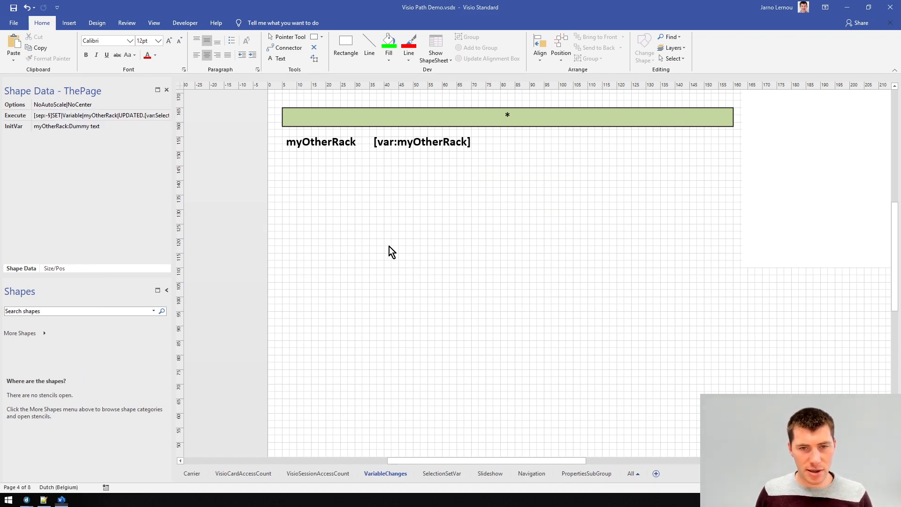
# Select the rack LOC RAI Amsterdam/BLD Hall 1/FLR Ground Floor/RM 1.824/ASL Front/RCK Rack 05 - Mixed in the card's dropdown
pyautogui.hotkey('alt', 'Tab')
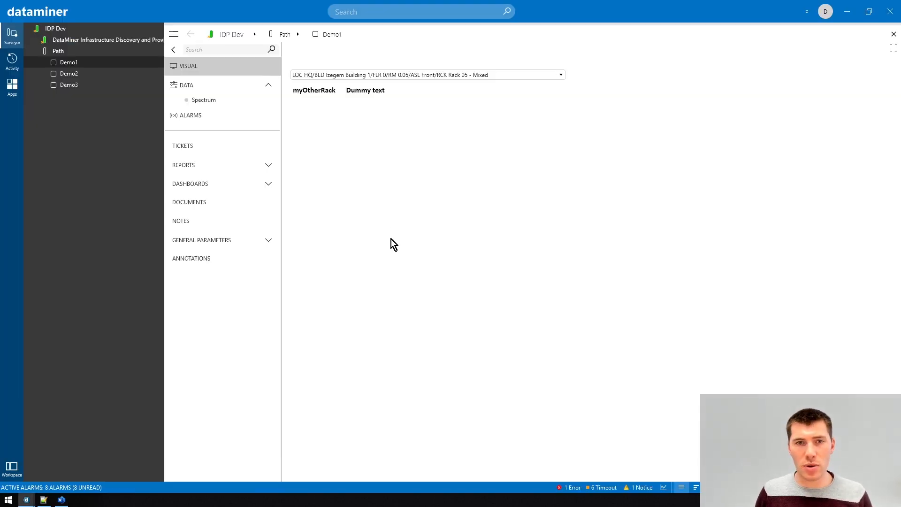
pyautogui.click(392, 74)
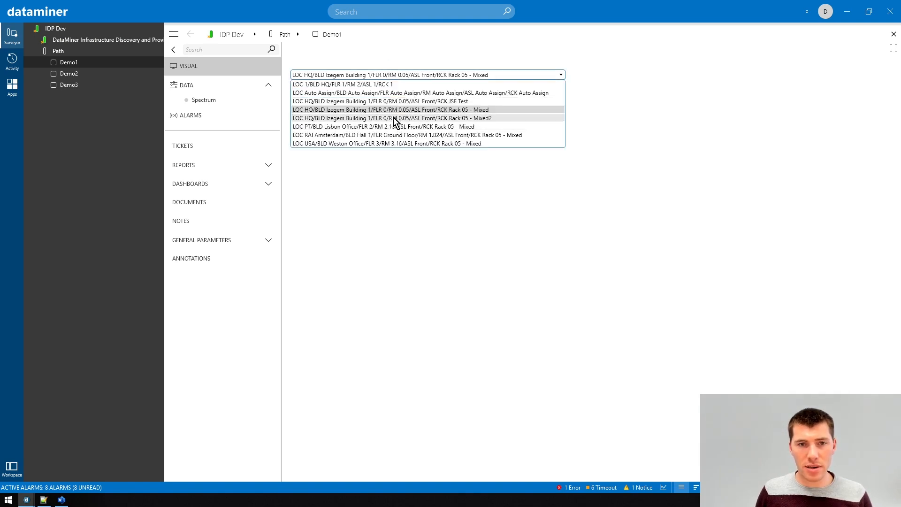
pyautogui.click(390, 135)
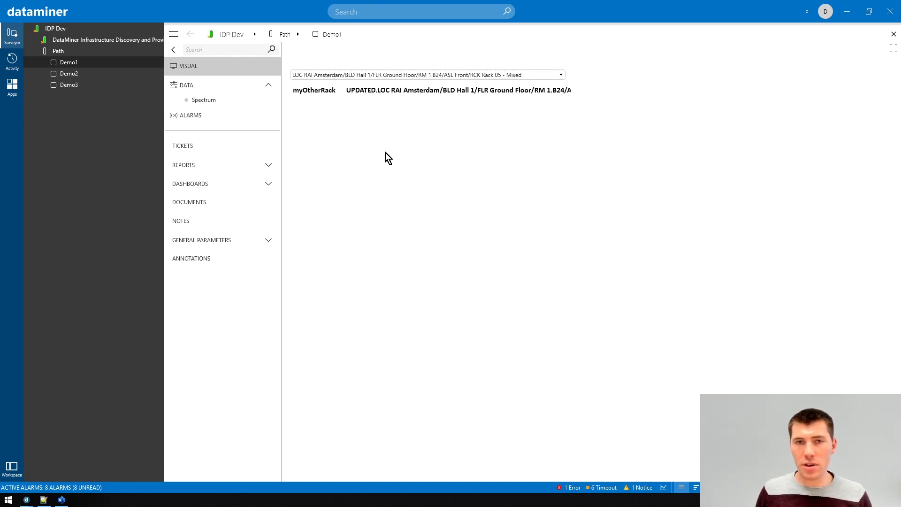
# Delete the myOtherRack label and its [var:myOtherRack] value text shapes from the Visio page
pyautogui.hotkey('alt', 'Tab')
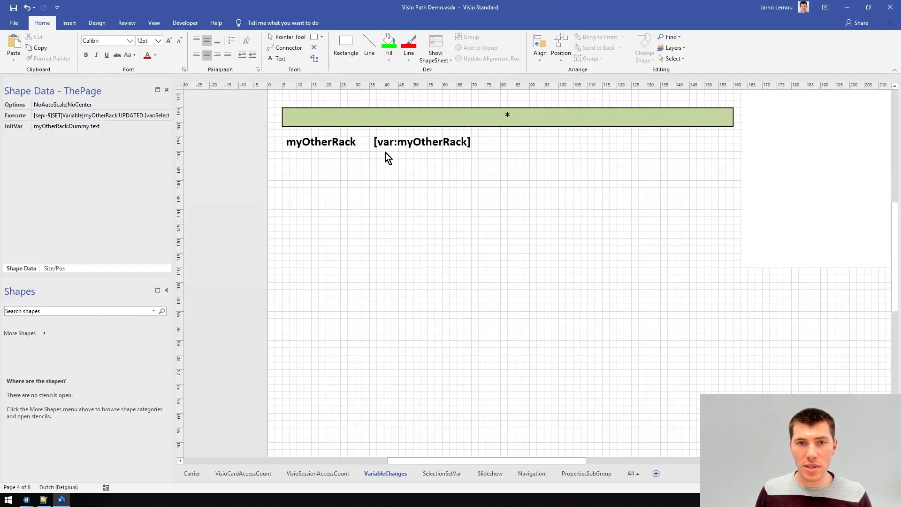
pyautogui.click(391, 144)
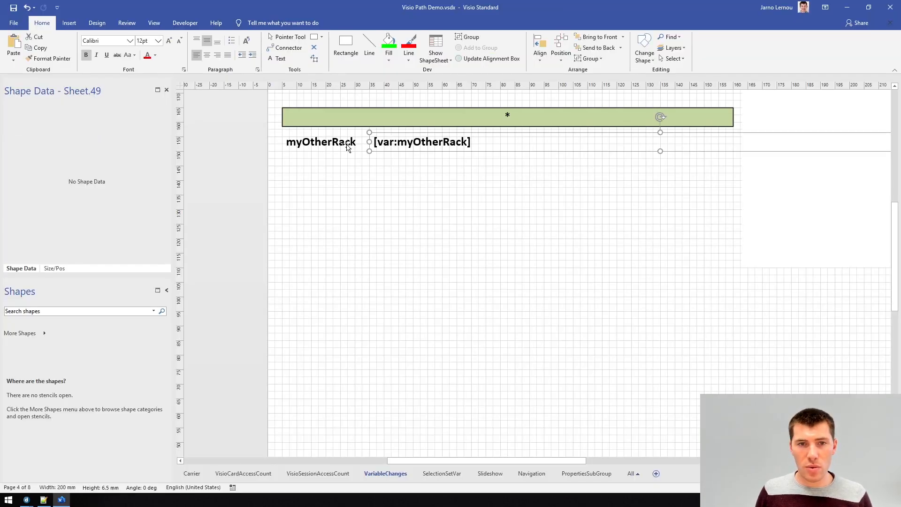
pyautogui.scroll(-1, 307, 146)
pyautogui.keyDown('ctrl'); pyautogui.click(307, 146); pyautogui.keyUp('ctrl')
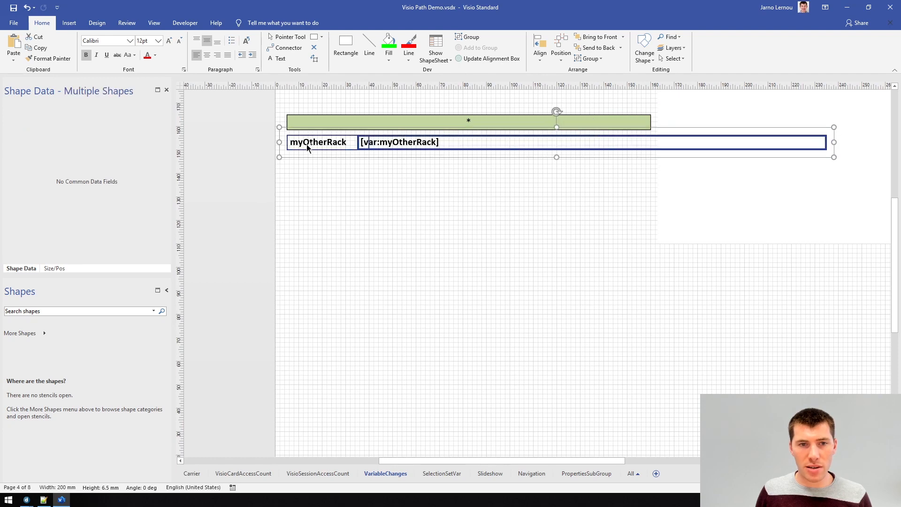
pyautogui.press('Delete')
# Delete the empty rectangle shape beside the green combo box bar
pyautogui.click(687, 159)
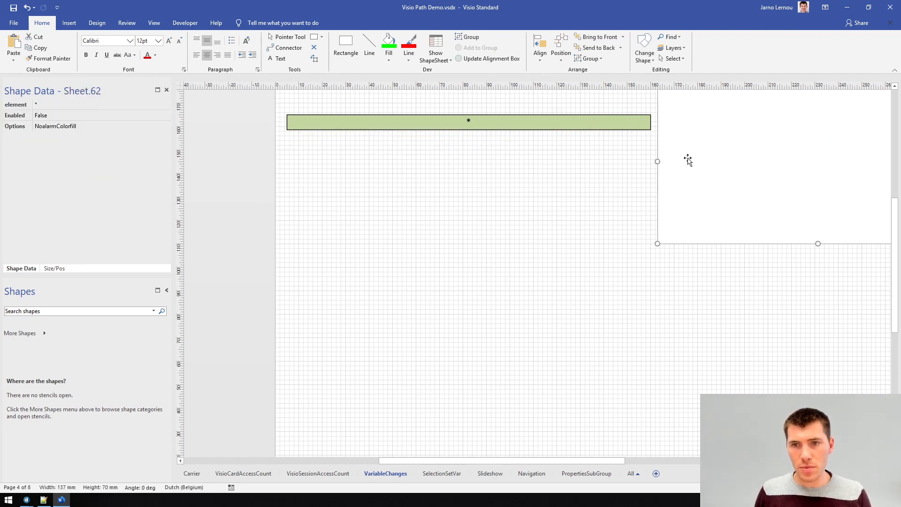
pyautogui.press('Delete')
pyautogui.scroll(1, 704, 161)
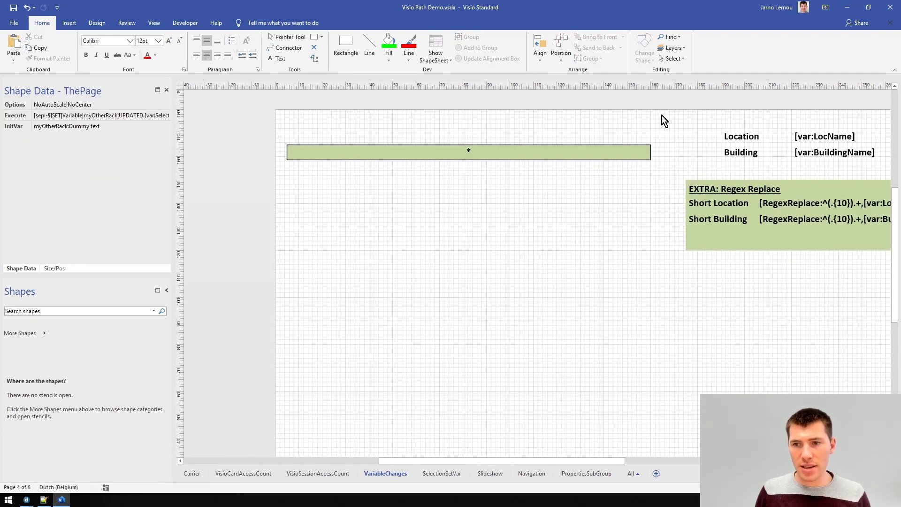
# Review the page's Execute shape data command and its SET, variable-name and SelectedRack parts in the Notepad++ copy
pyautogui.hscroll(3, 549, 457)
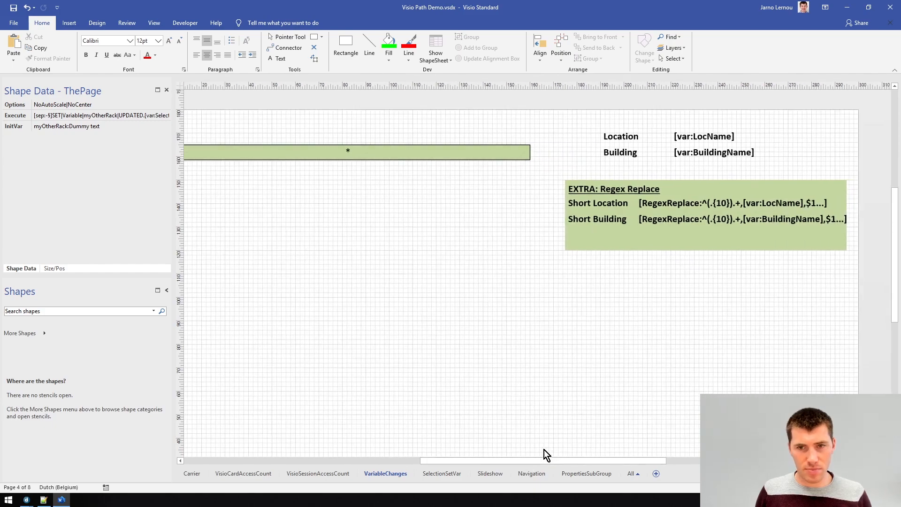
pyautogui.hotkey('ctrl', 'z')
pyautogui.hotkey('ctrl', 'y')
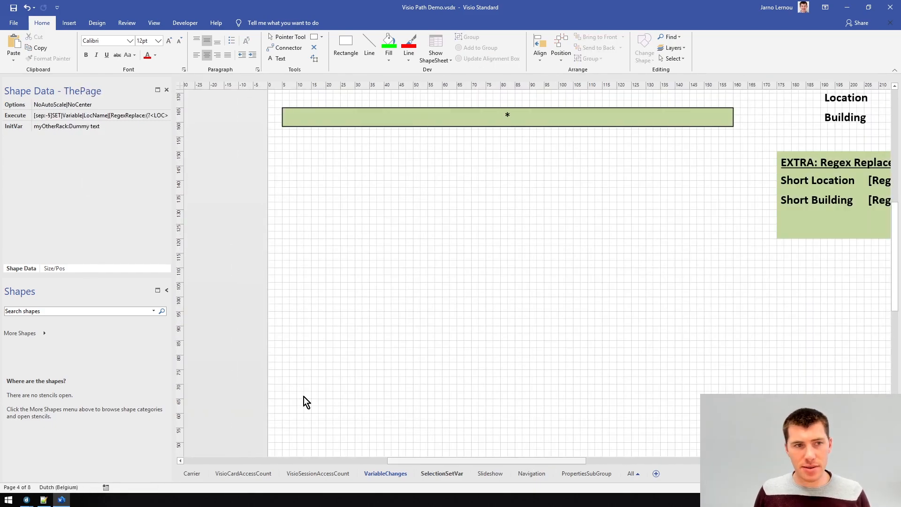
pyautogui.click(80, 115)
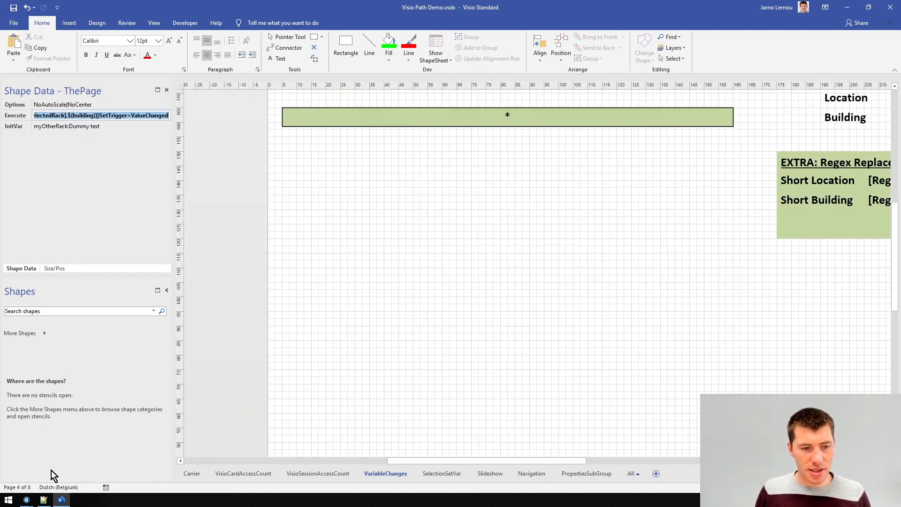
pyautogui.click(44, 500)
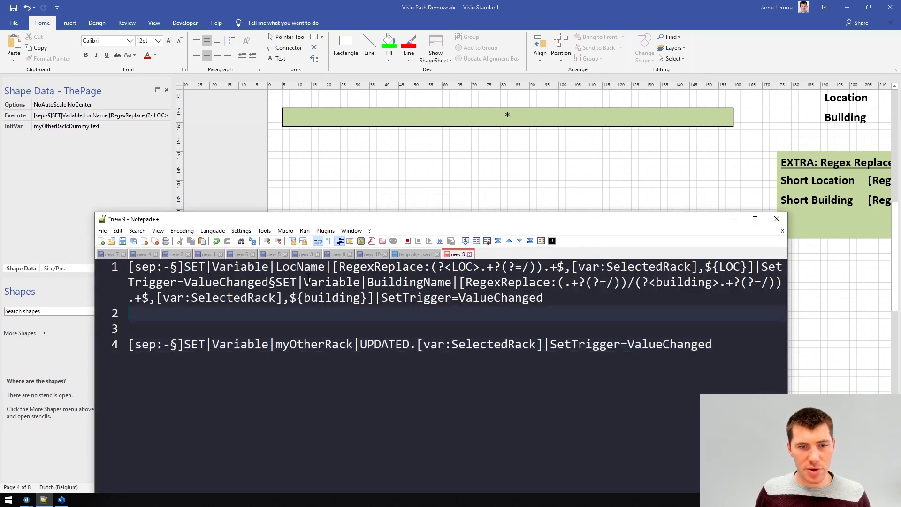
pyautogui.doubleClick(308, 267)
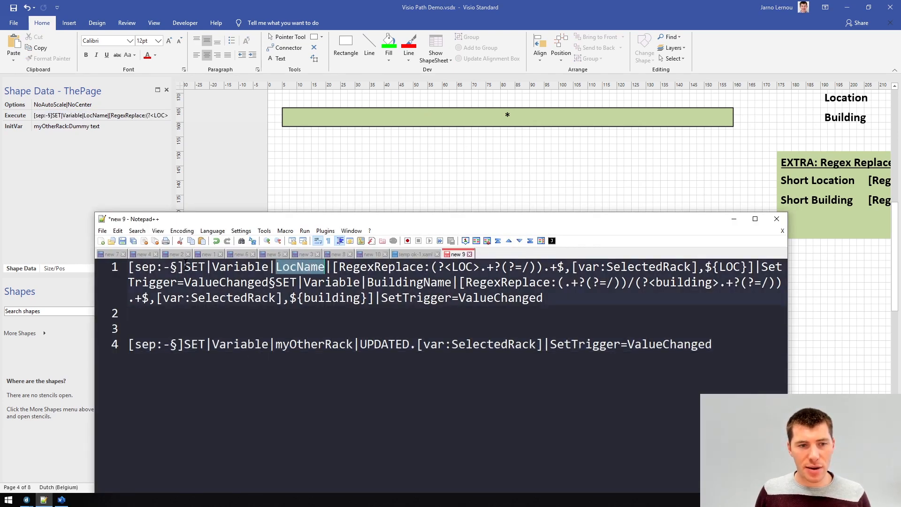
pyautogui.doubleClick(193, 267)
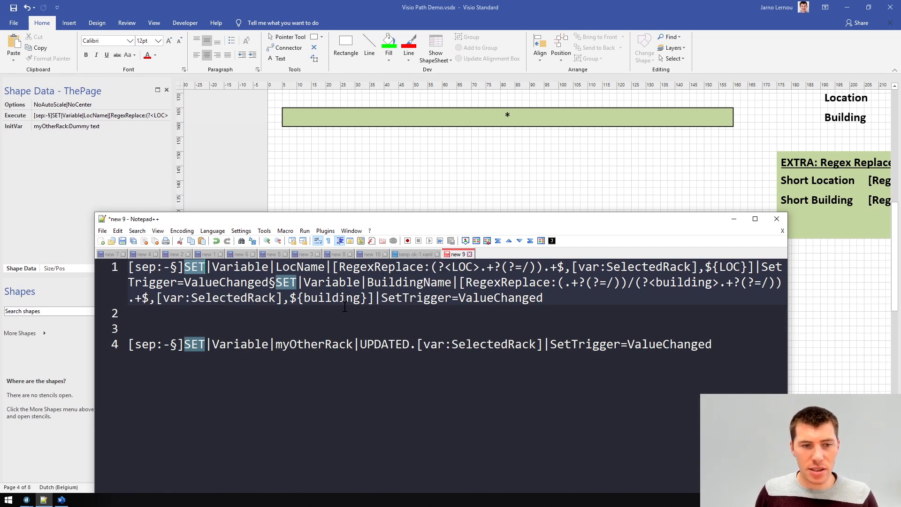
pyautogui.doubleClick(246, 300)
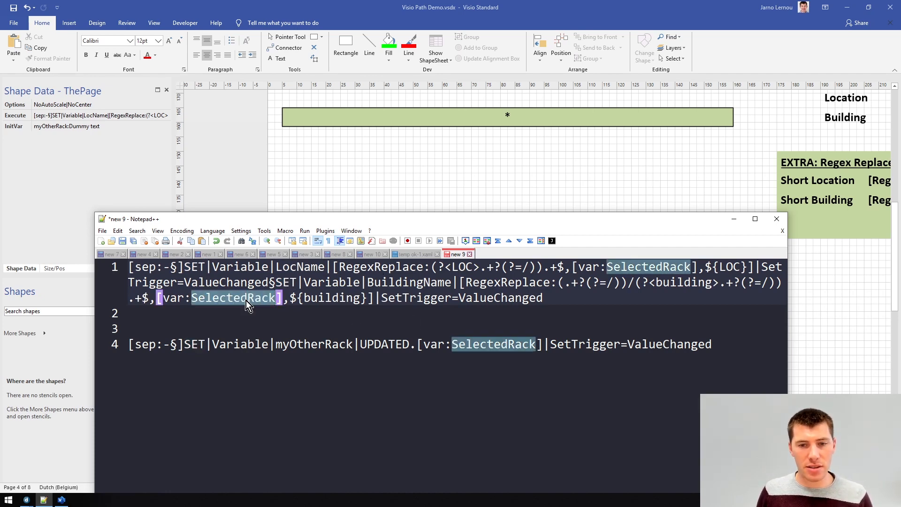
# Delete the myOtherRack SET command line in Notepad++, keeping the LocName and BuildingName RegexReplace commands
pyautogui.moveTo(718, 345); pyautogui.dragTo(93, 318)
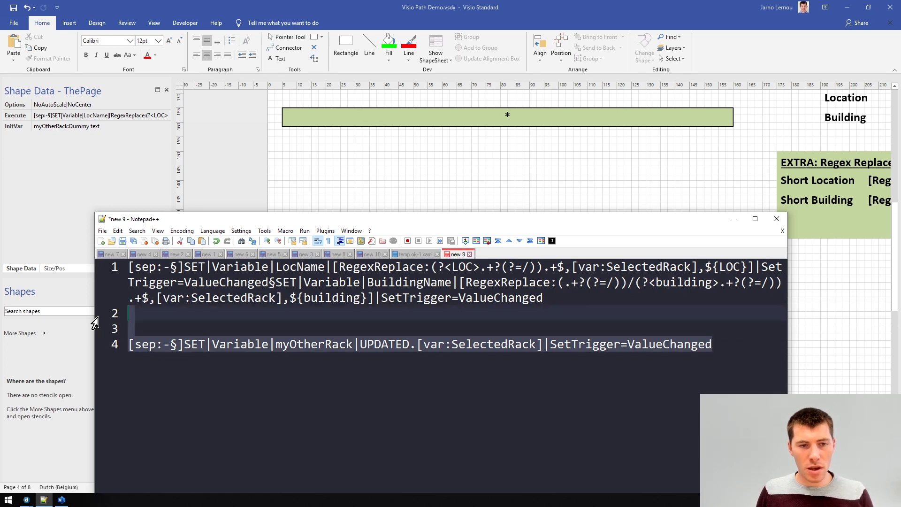
pyautogui.press('Delete')
pyautogui.doubleClick(295, 268)
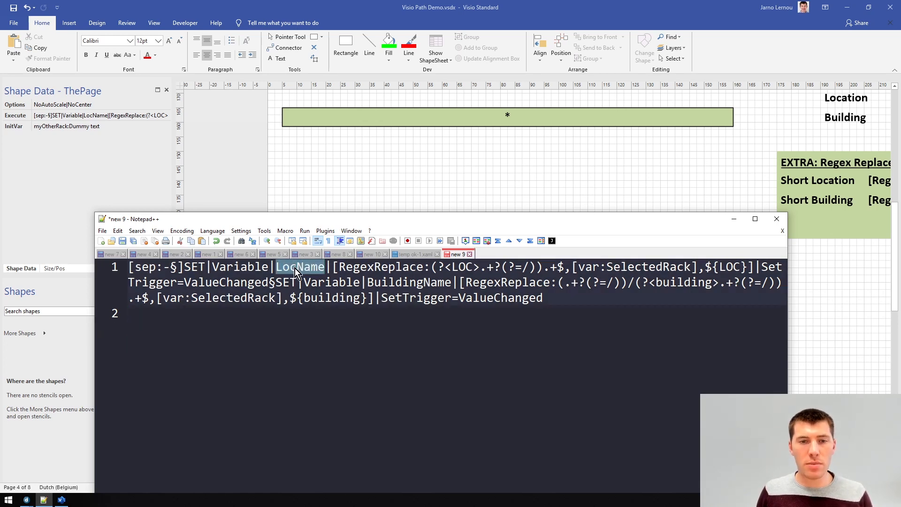
pyautogui.click(332, 268)
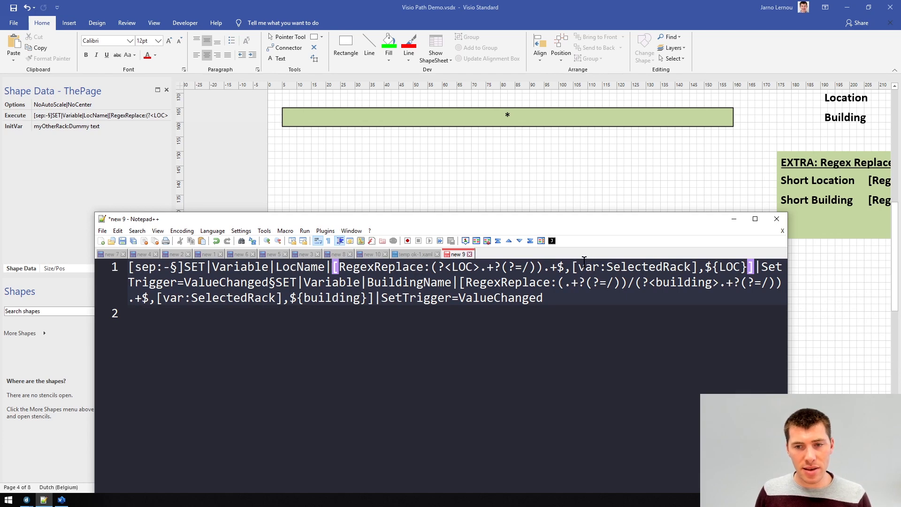
pyautogui.moveTo(578, 267); pyautogui.dragTo(693, 266)
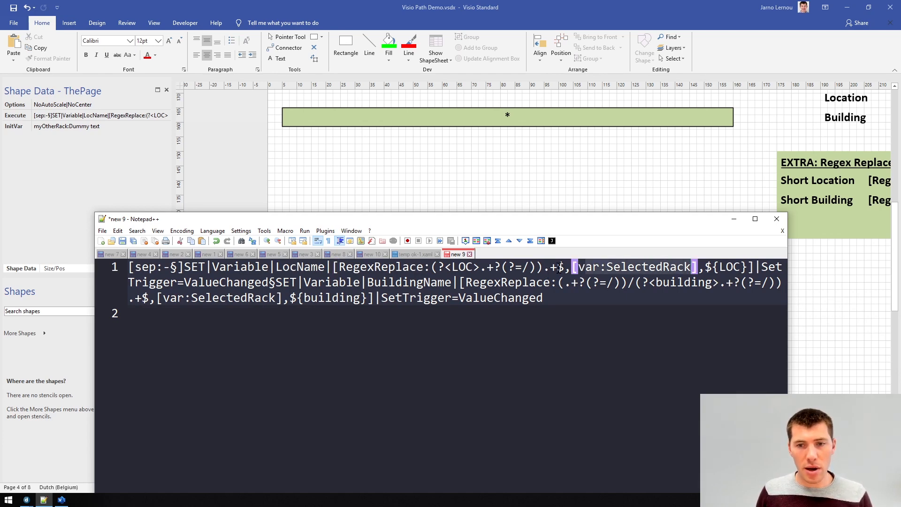
pyautogui.moveTo(566, 266); pyautogui.dragTo(426, 268)
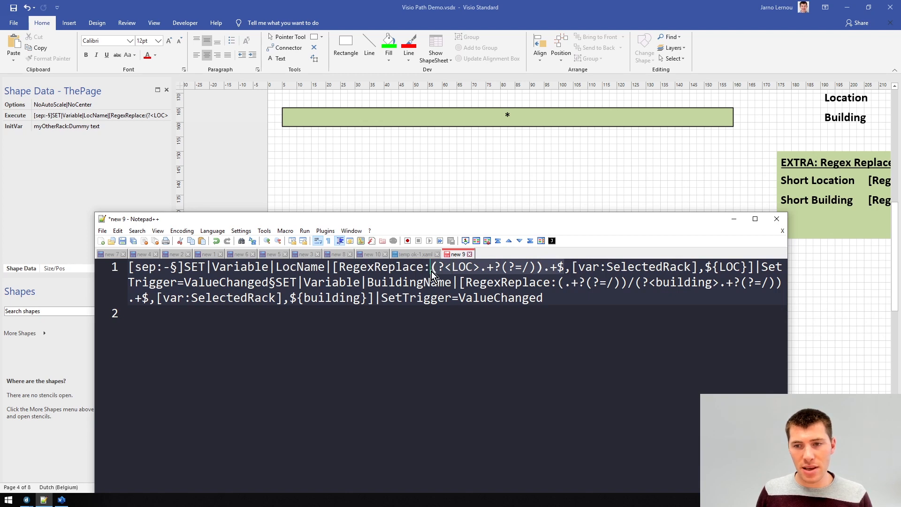
pyautogui.click(706, 265)
pyautogui.moveTo(708, 265); pyautogui.dragTo(747, 268)
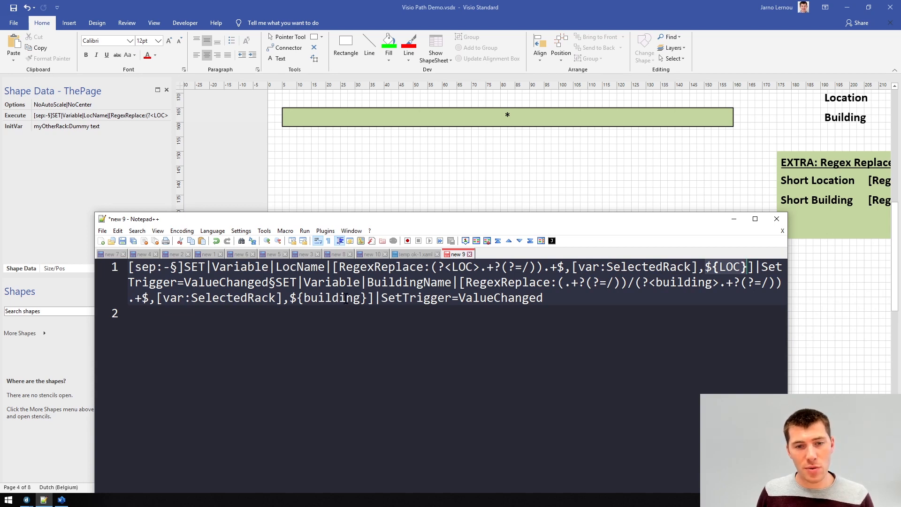
# Copy the LocName and BuildingName SET commands and paste them as the page's Execute shape data value, then save
pyautogui.doubleClick(407, 282)
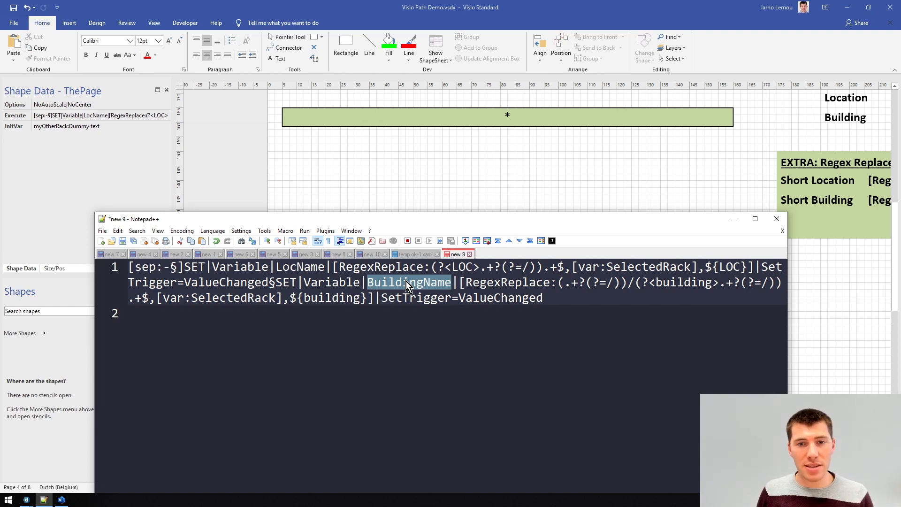
pyautogui.moveTo(548, 296); pyautogui.dragTo(1, 222)
pyautogui.hotkey('ctrl', 'c')
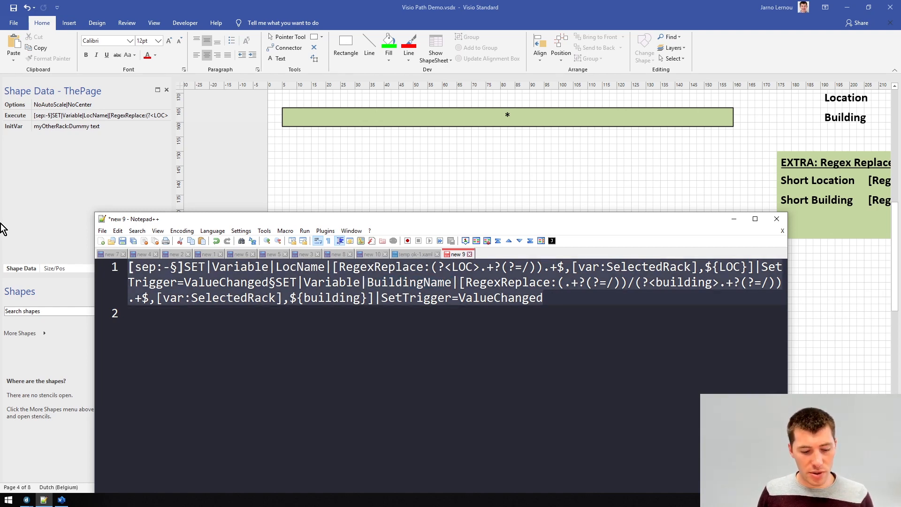
pyautogui.click(47, 117)
pyautogui.hotkey('ctrl', 'v')
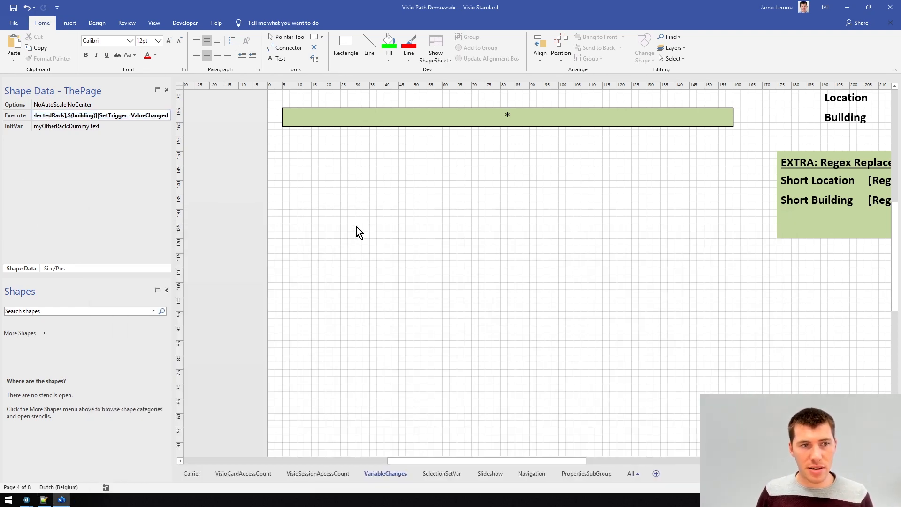
pyautogui.press('Tab')
pyautogui.click(513, 282)
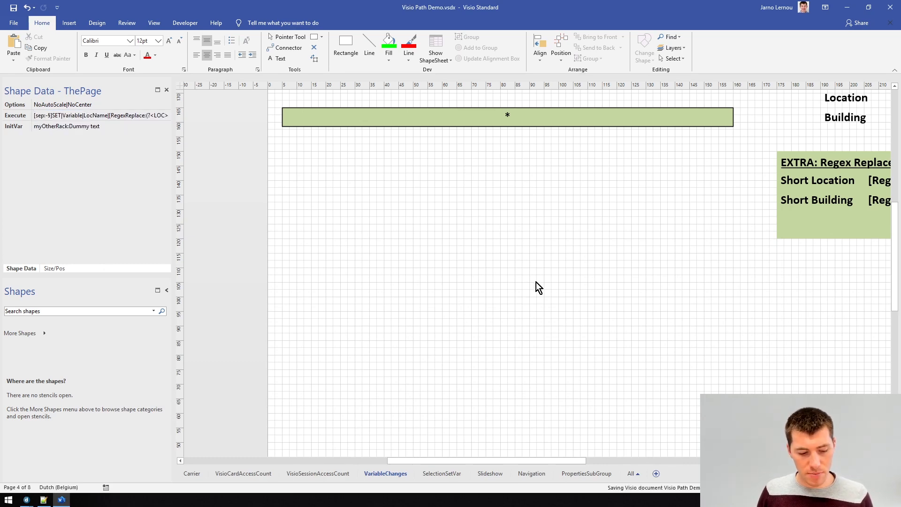
# In DataMiner's Demo1 card, select the rack LOC HQ/BLD Izegem Building 1/FLR 0/RM 0.05/ASL Front/RCK Rack 05 - Mixed
pyautogui.hotkey('alt', 'Tab')
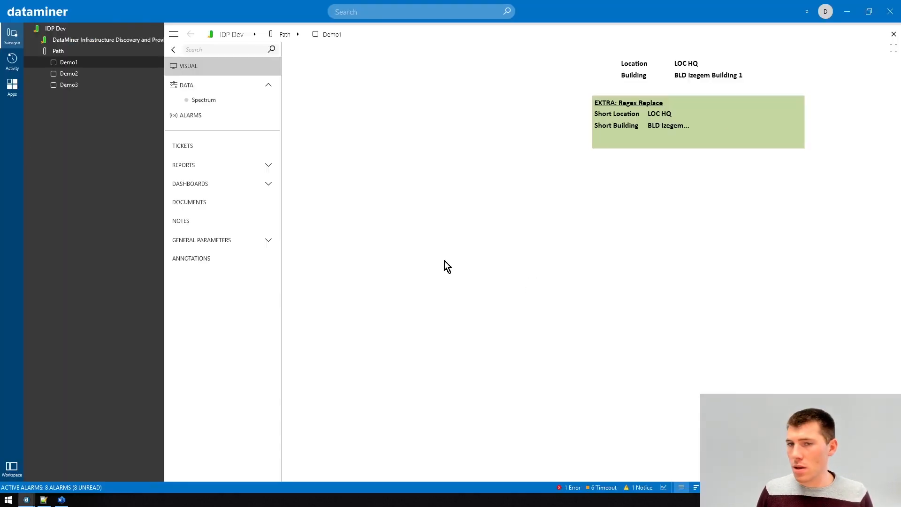
pyautogui.click(317, 74)
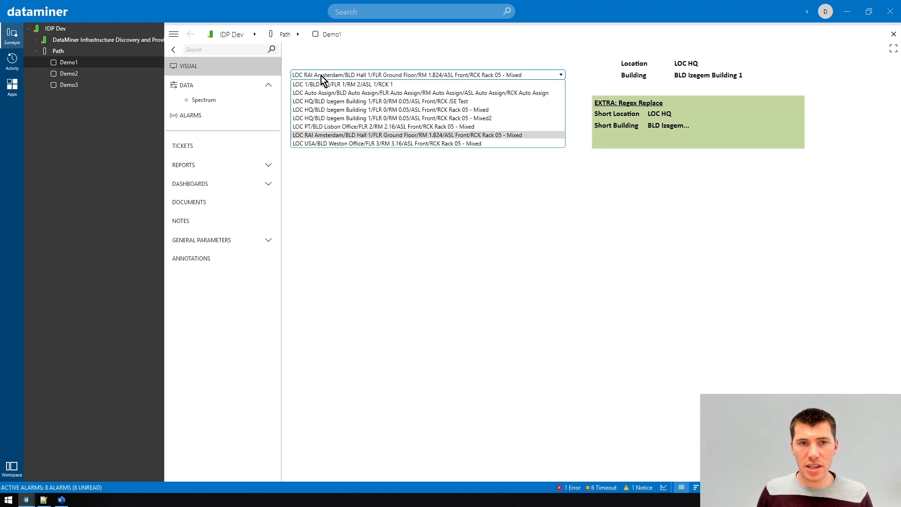
pyautogui.click(327, 109)
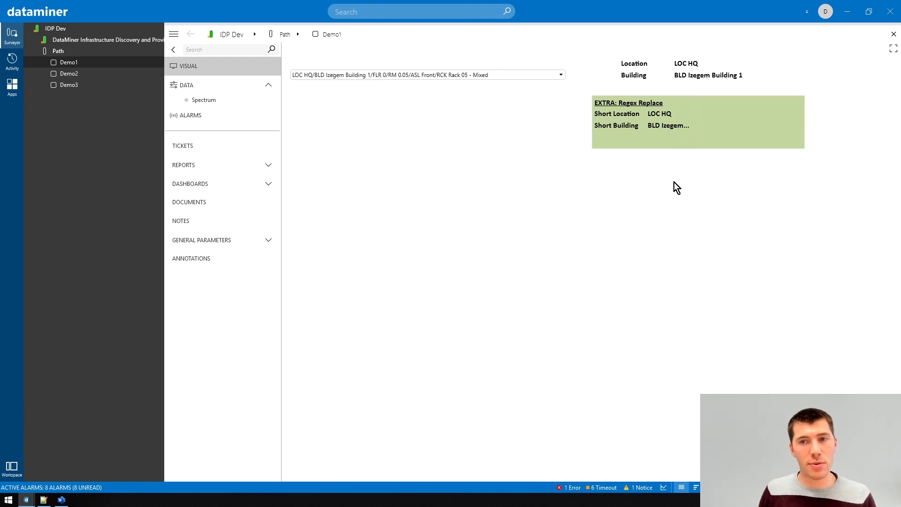
# Inspect the Location, Building and Short Building text shapes on the Visio page, then return to DataMiner
pyautogui.click(61, 499)
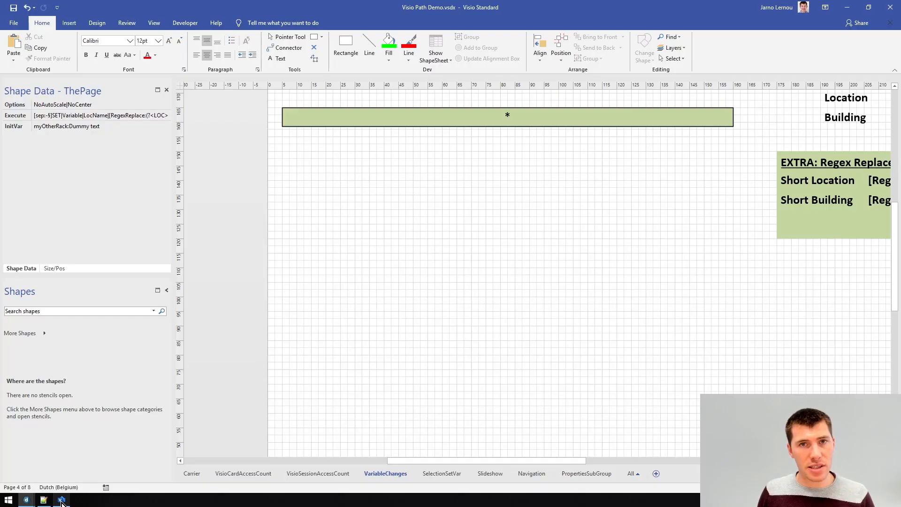
pyautogui.moveTo(476, 461); pyautogui.dragTo(590, 448)
pyautogui.scroll(1, 506, 366)
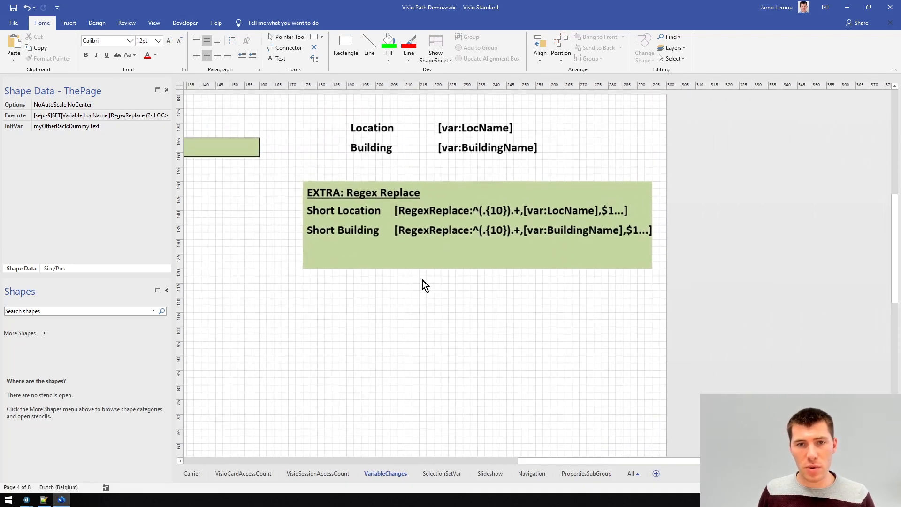
pyautogui.click(469, 123)
pyautogui.click(481, 150)
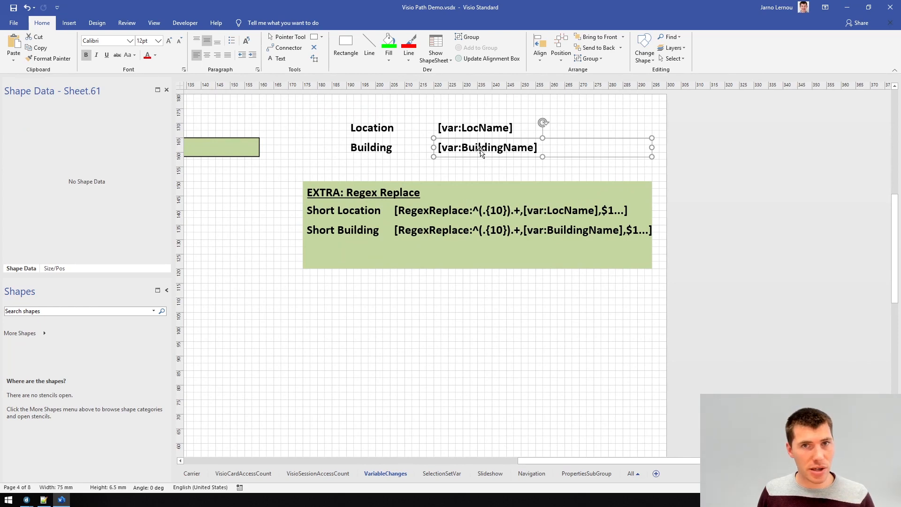
pyautogui.click(460, 239)
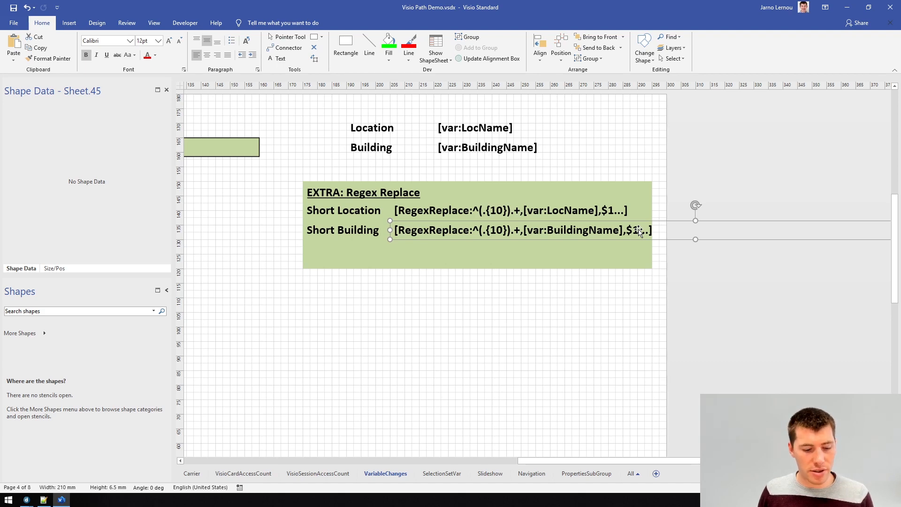
pyautogui.hotkey('alt', 'Tab')
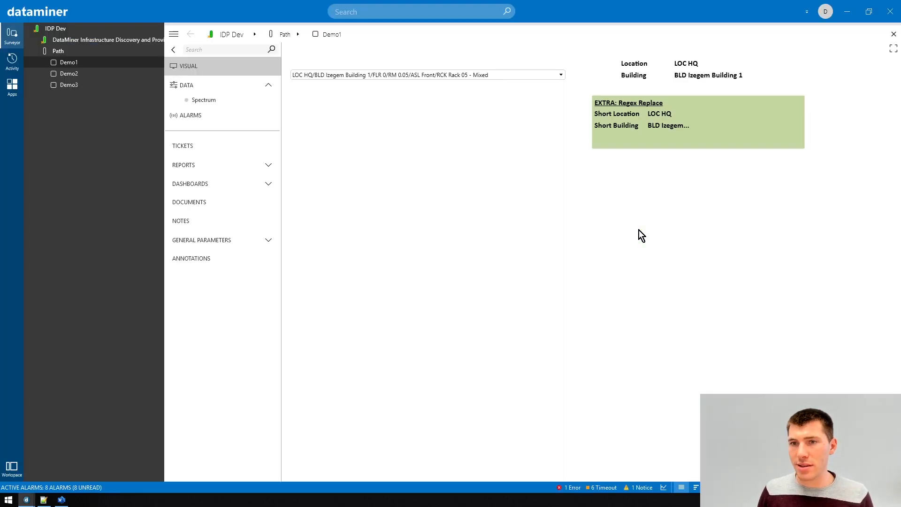